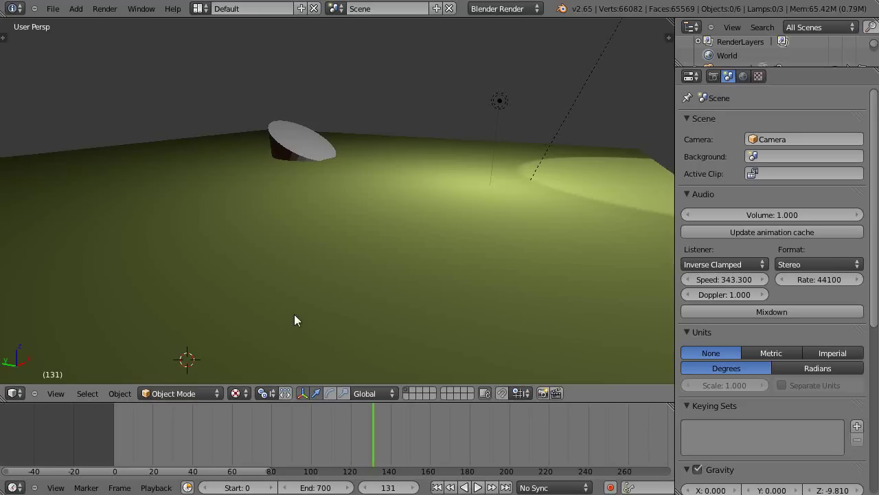
Step: Select the ground plane that serves as the Dynamic Paint canvas and start the animation playback
scroll(294, 313, "up", 3)
scroll(294, 315, "down", 3)
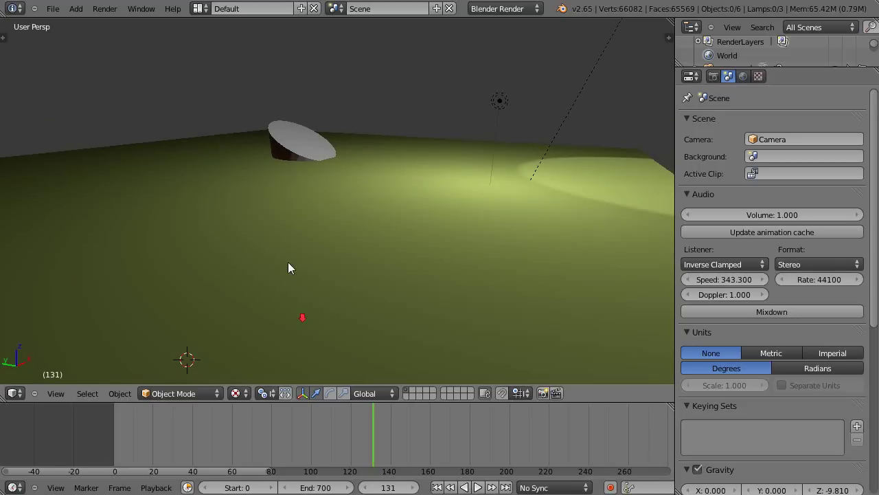
right_click(292, 148)
right_click(332, 218)
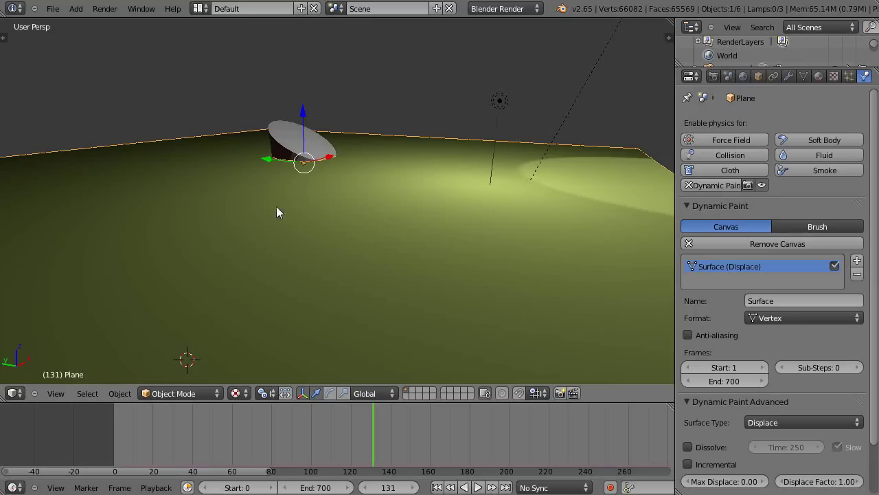
key("alt+a")
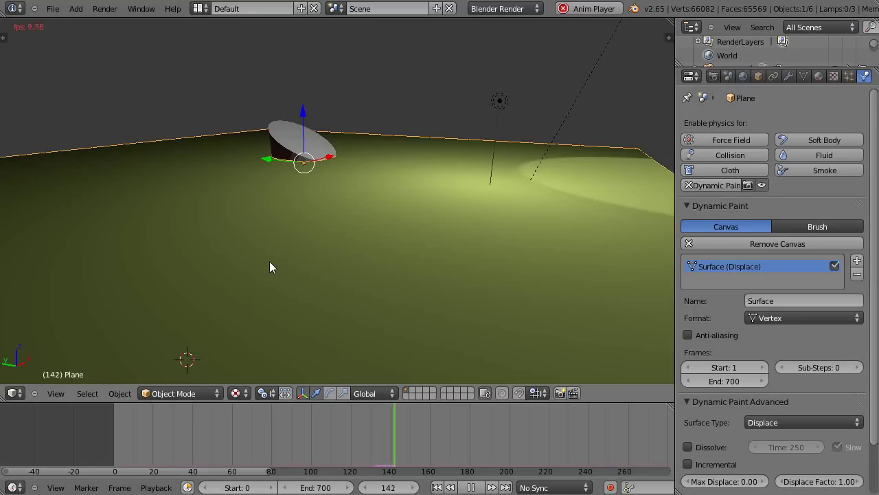
key("g")
key("z")
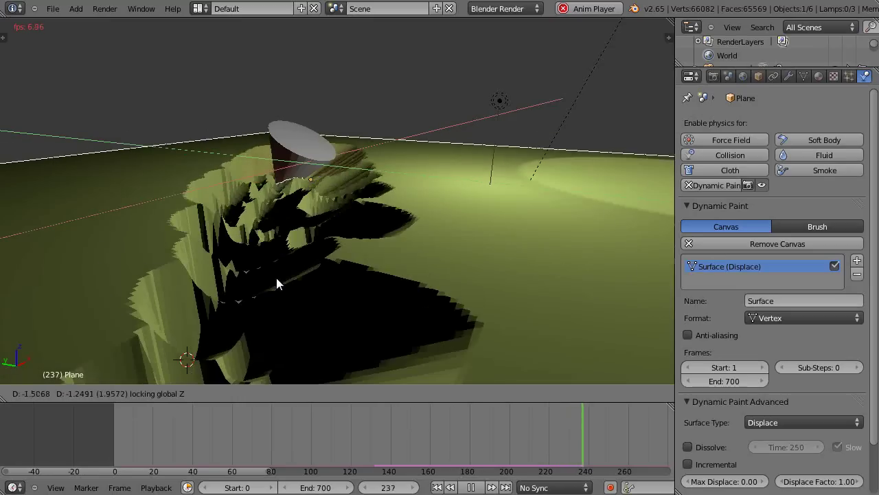
right_click(277, 279)
Step: Move the cone brush horizontally with its Z height locked during playback, carving a trench into the ground plane
right_click(292, 141)
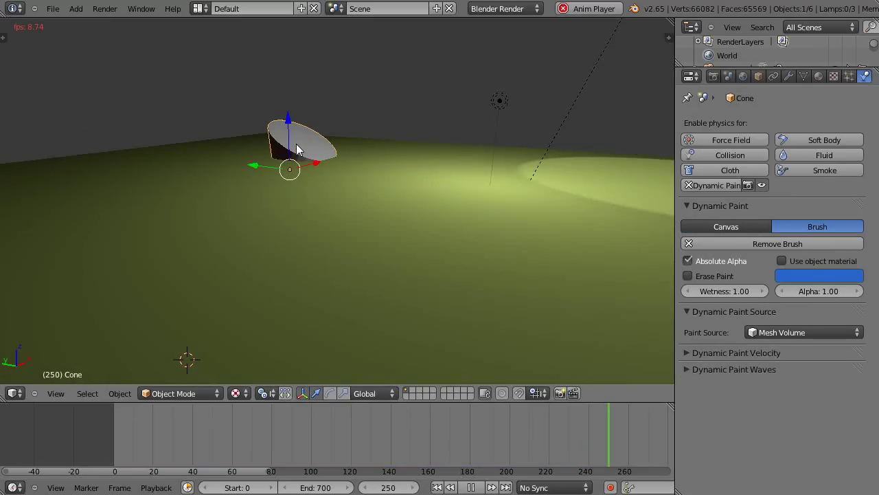
key("g")
key("shift+z")
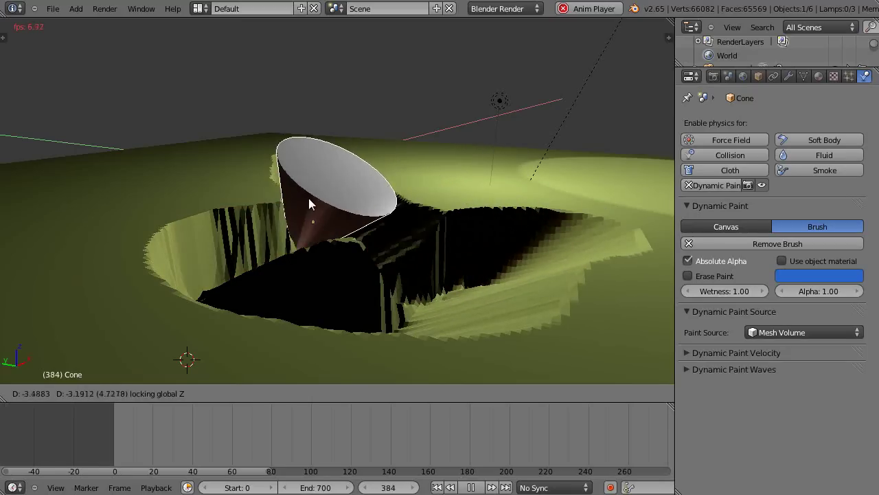
left_click(306, 199)
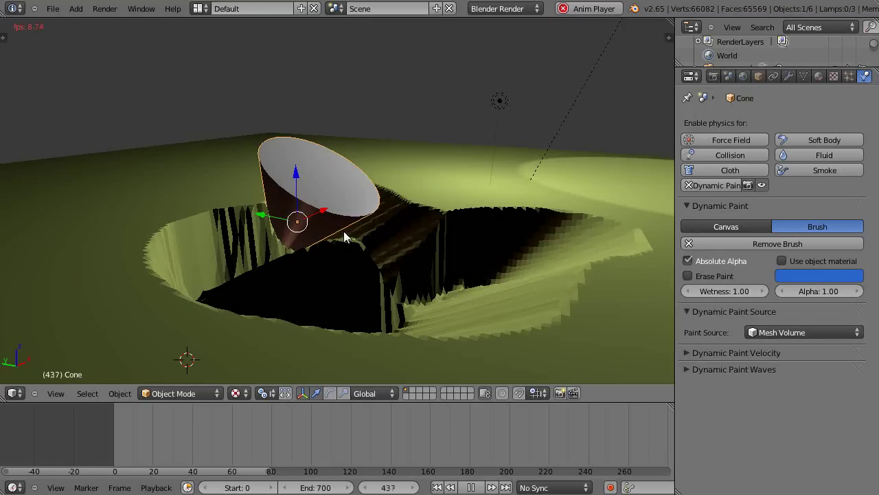
Step: Raise the cone about 0.8 units along the global Z axis
middle_click_drag(337, 210, 345, 215)
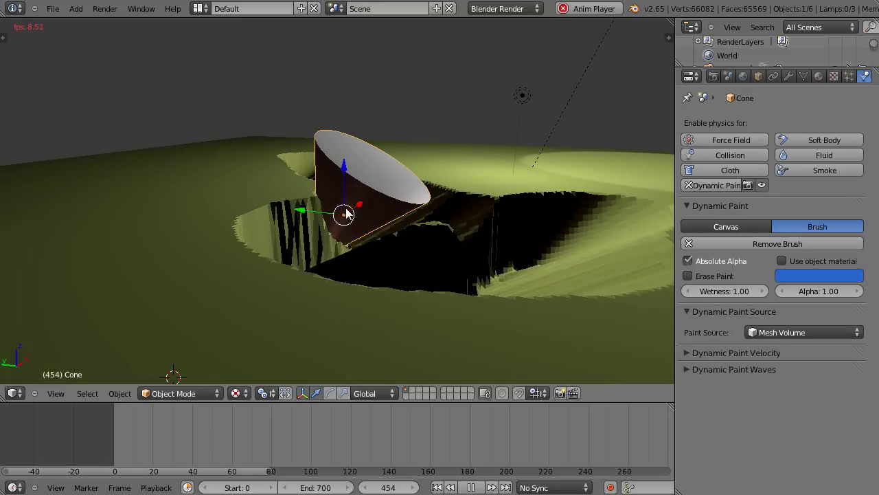
key("Tab")
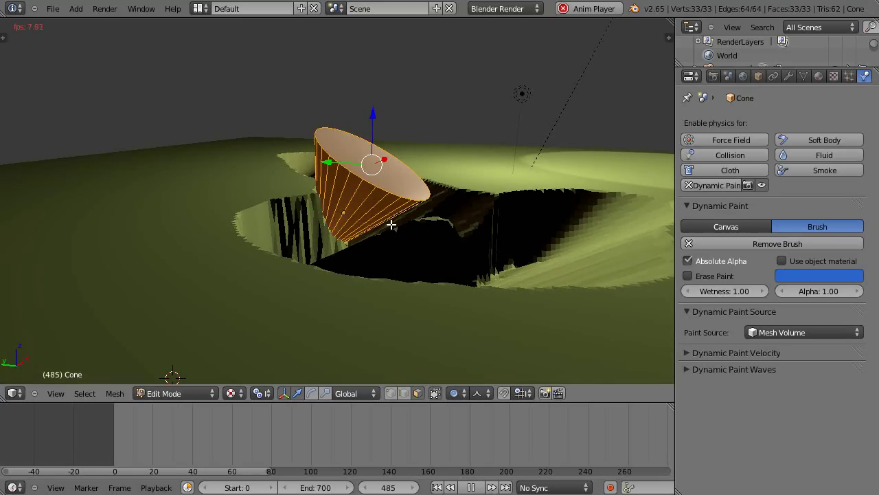
key("Tab")
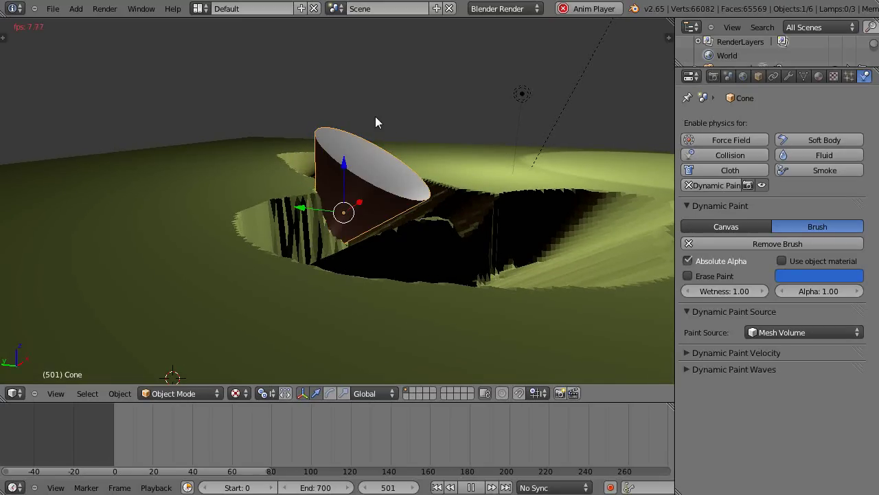
key("g")
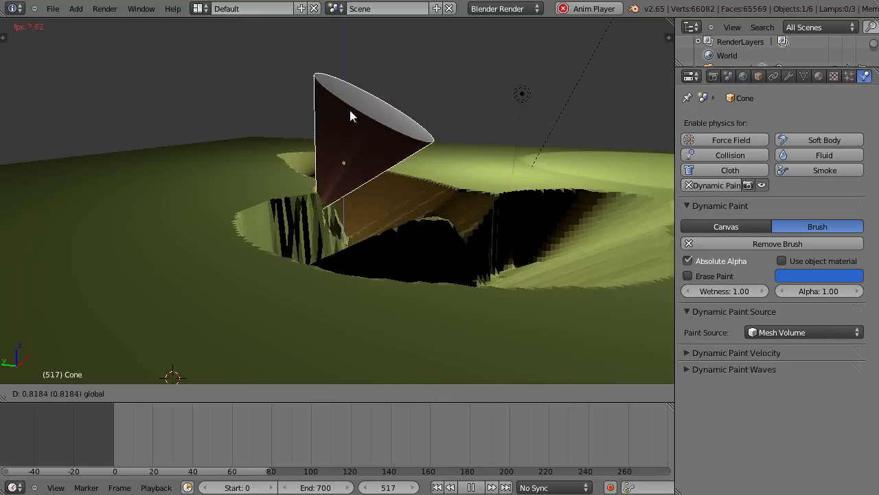
left_click(350, 104)
Step: Pull one side edge of the cone mesh about 1.1 units along Y using sharp proportional editing of size 1.21, and stop playback
middle_click_drag(351, 104, 352, 88)
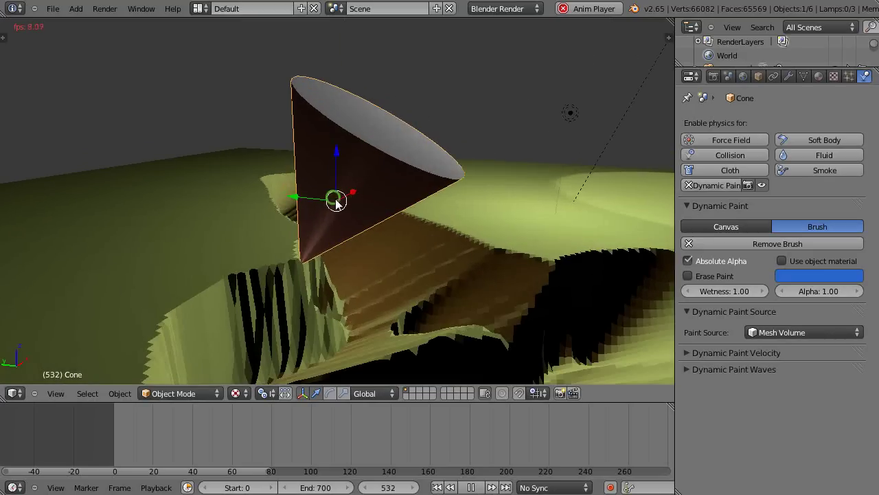
middle_click_drag(337, 200, 447, 214)
key("Tab")
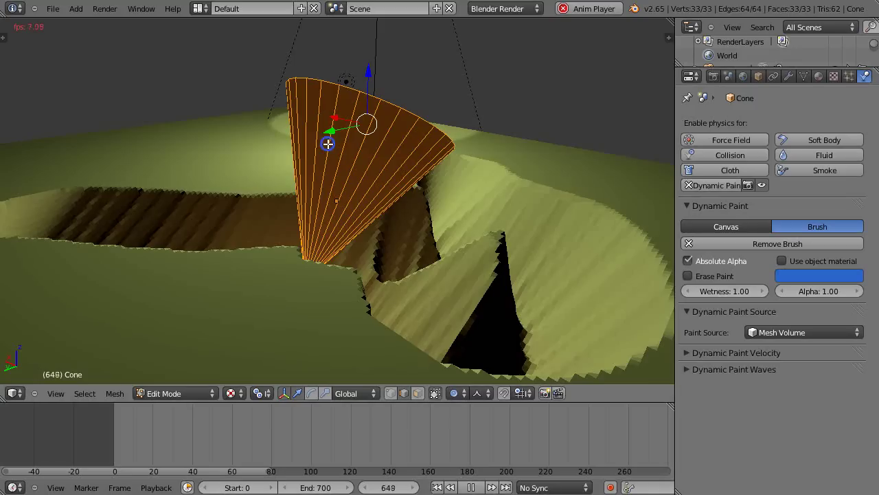
right_click(328, 144)
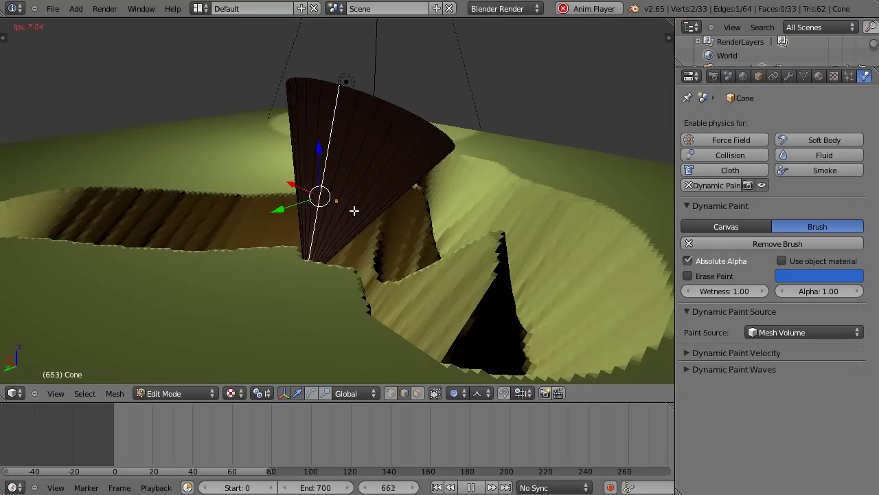
middle_click_drag(349, 215, 267, 206)
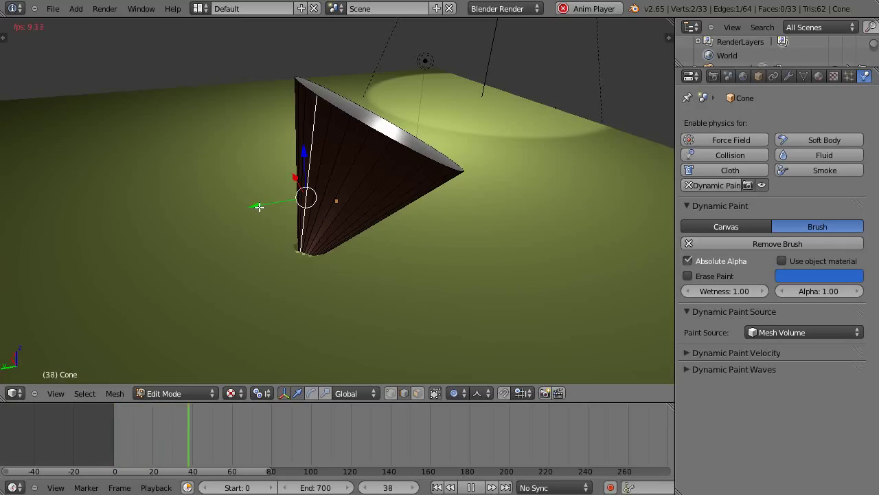
key("g")
key("y")
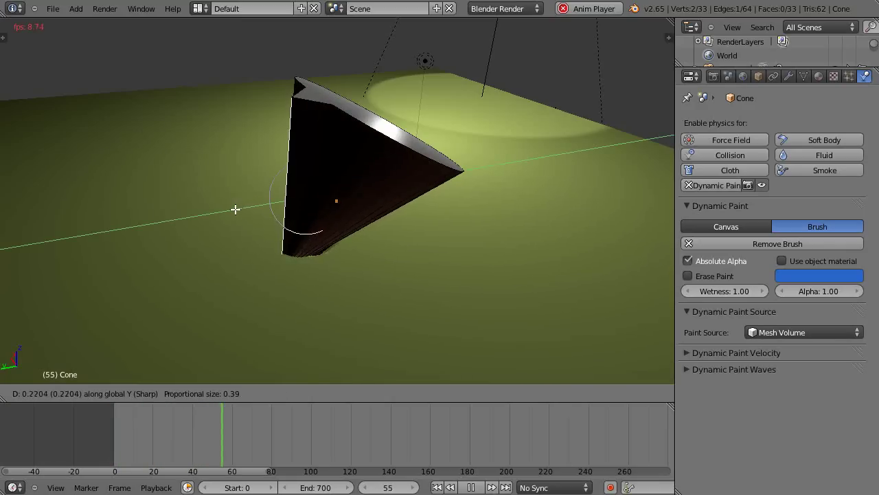
scroll(95, 242, "down", 12)
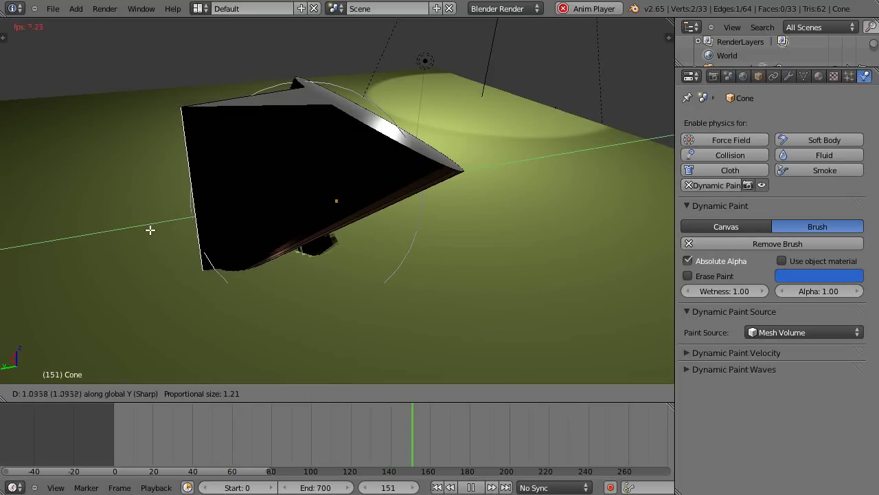
left_click(157, 229)
middle_click_drag(227, 257, 286, 199)
key("Escape")
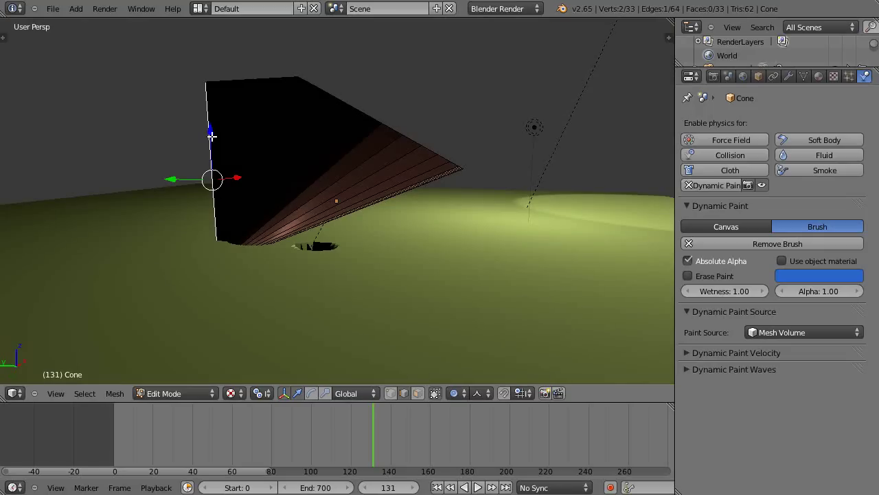
key("g")
key("z")
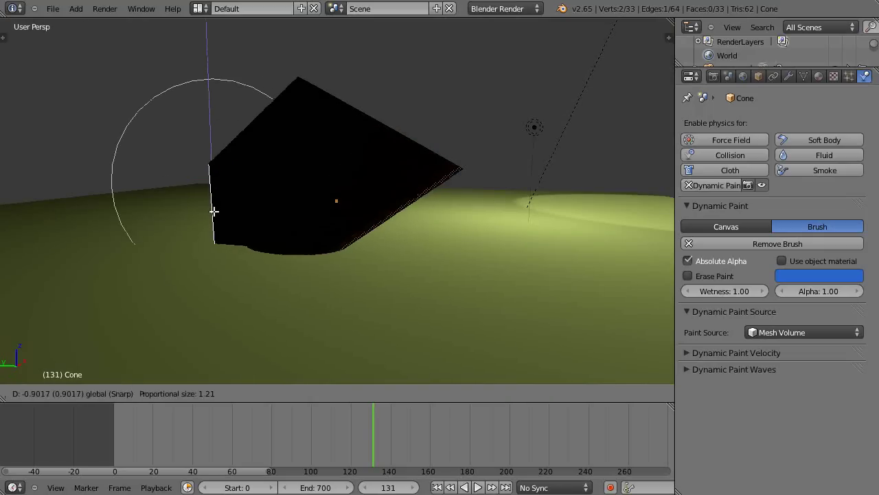
left_click(221, 159)
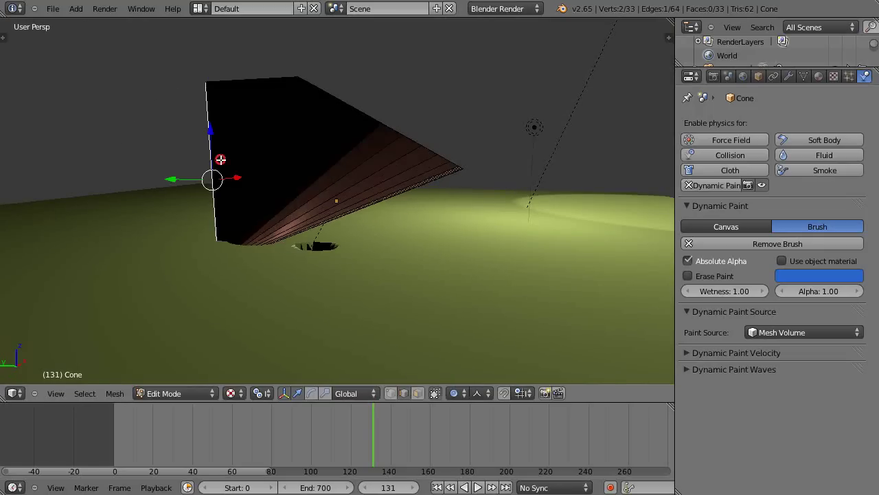
Step: Return to Object Mode, lower the reshaped cone into the ground plane and shift it away from the existing small hole
key("Tab")
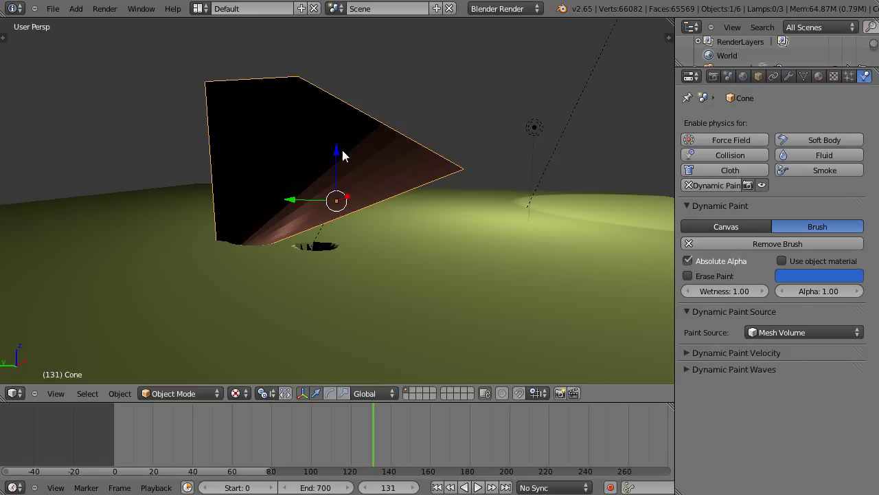
left_click_drag(337, 177, 347, 258)
left_click_drag(293, 304, 543, 352)
scroll(540, 351, "down", 2)
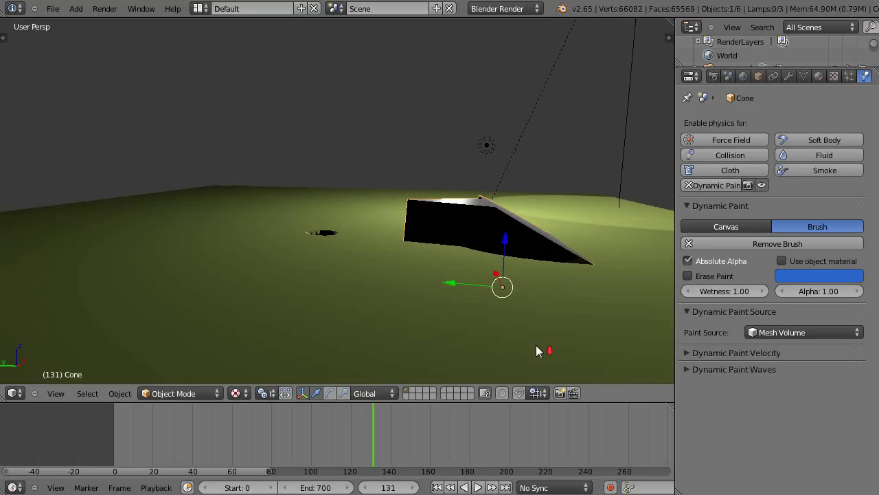
left_click_drag(446, 286, 527, 330)
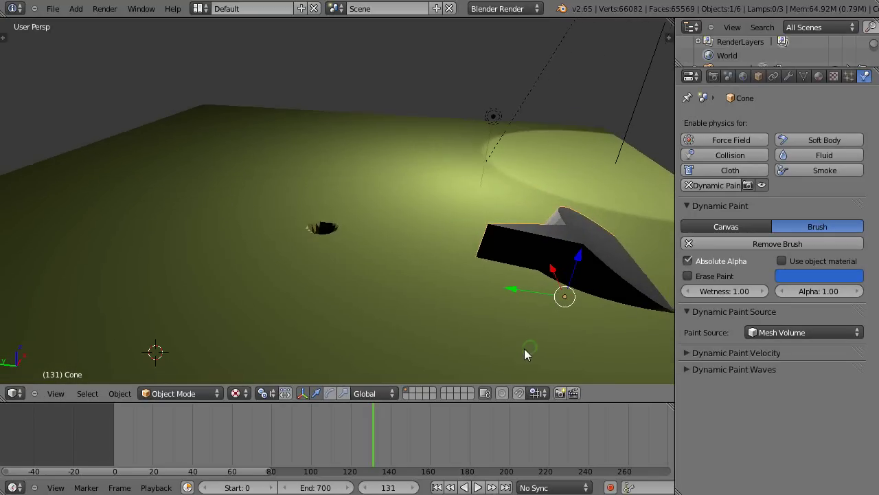
middle_click_drag(526, 353, 519, 355)
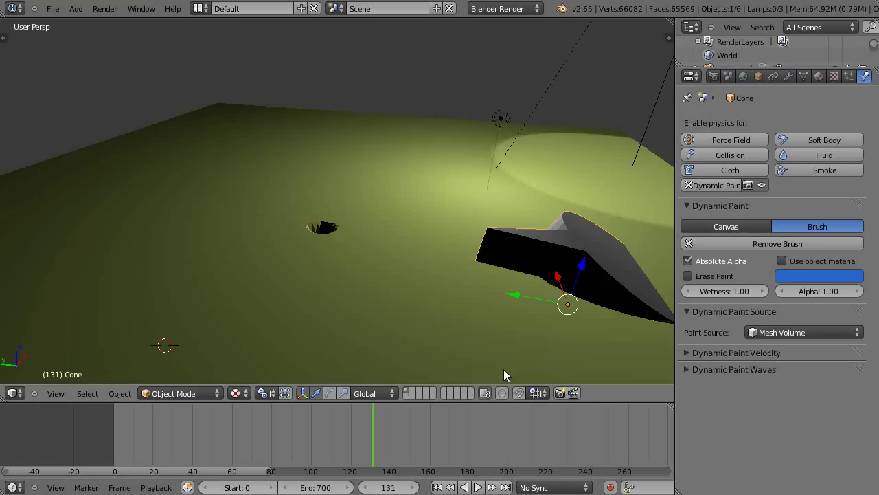
Step: Play the animation from frame 0, move the cone along Y to carve a long trench across the plane, and stop playback
left_click(113, 438)
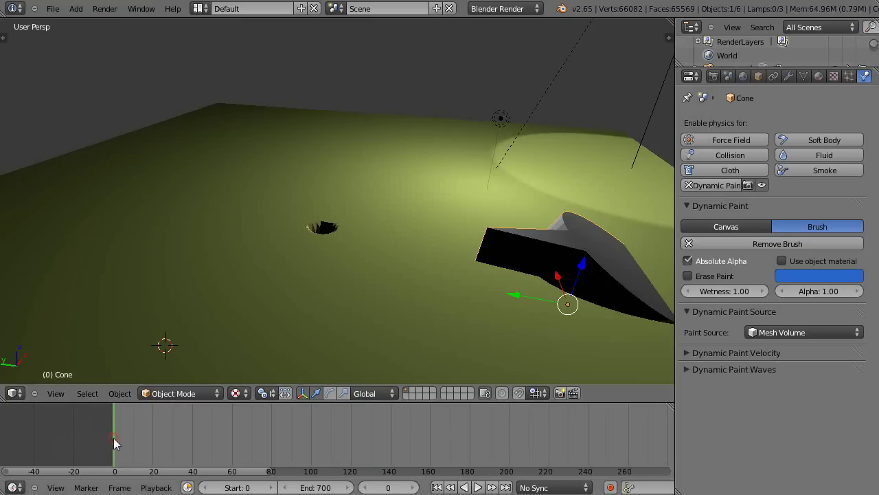
key("alt+a")
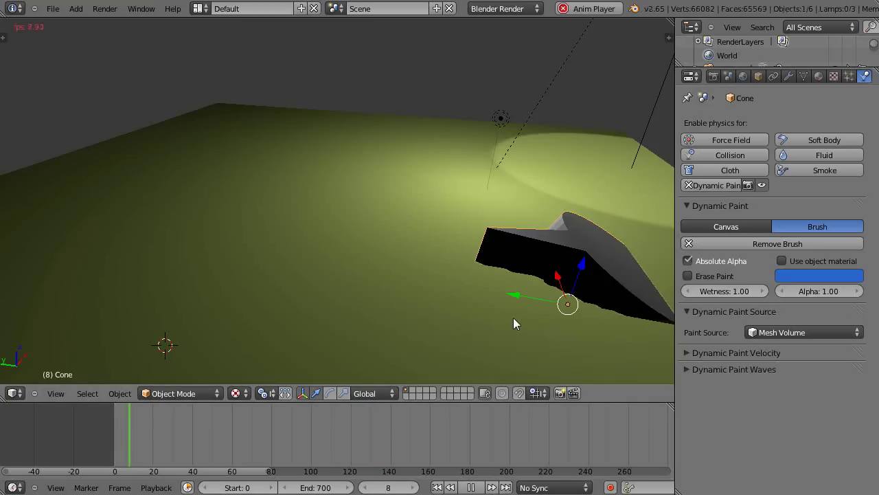
key("g")
key("y")
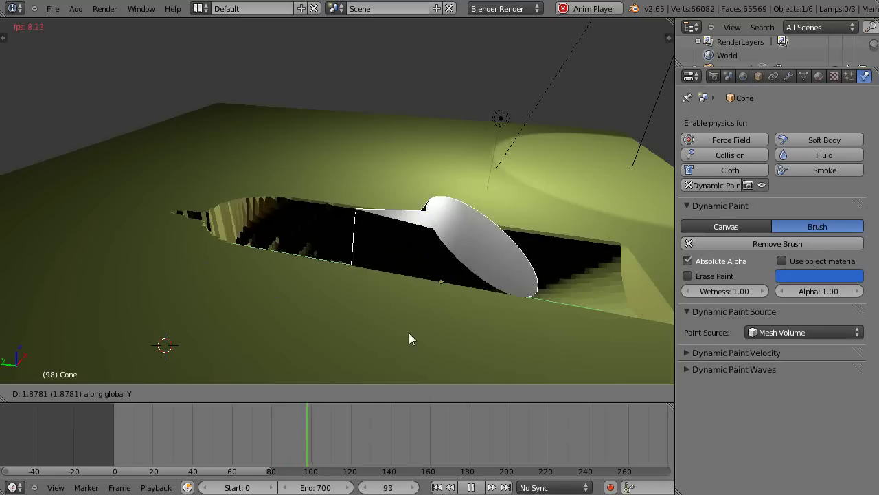
left_click(218, 311)
key("Escape")
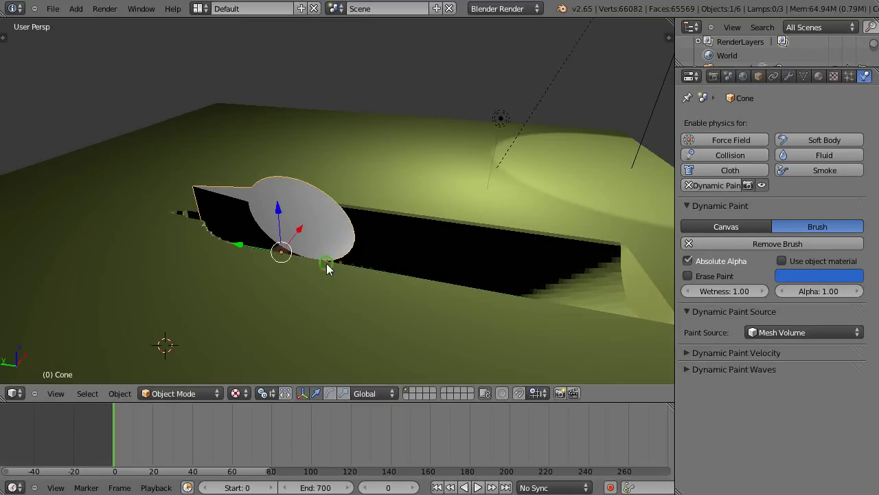
Step: Narrow the cone by scaling its top face to about 0.25 along the global X axis in Edit Mode
middle_click_drag(328, 268, 458, 273)
middle_click_drag(314, 328, 329, 315)
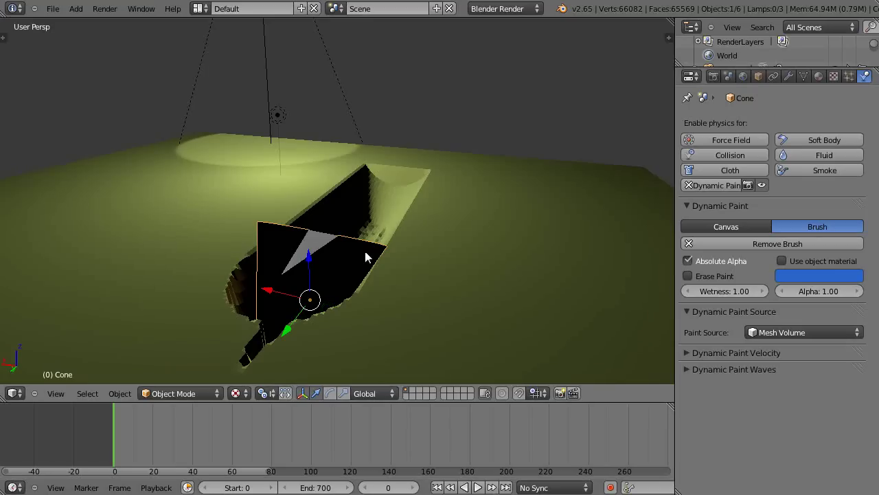
middle_click_drag(366, 258, 303, 231)
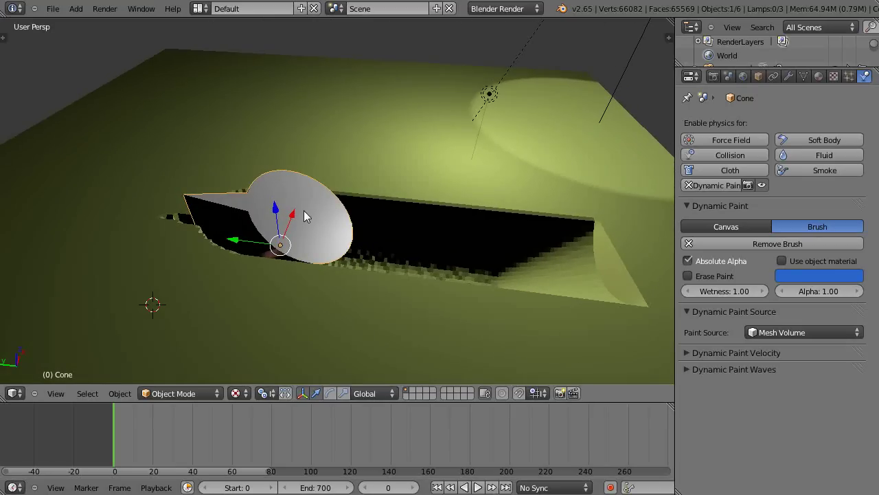
key("Tab")
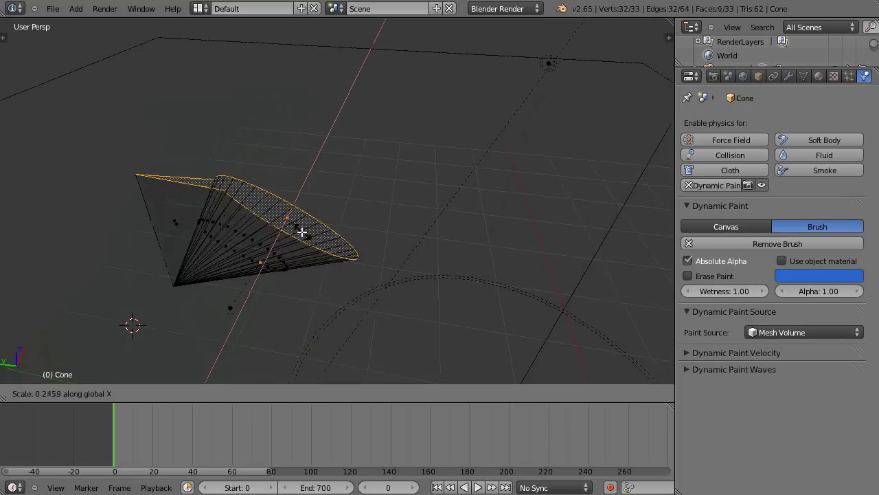
left_click(298, 228)
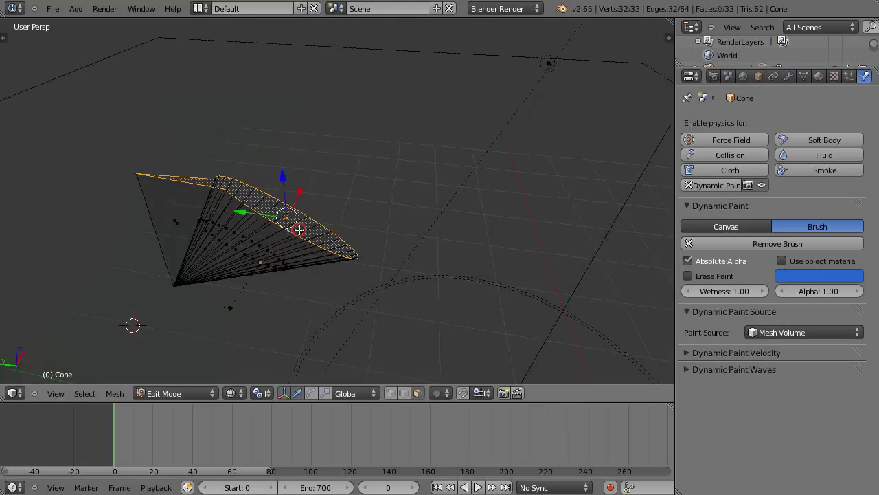
middle_click_drag(298, 228, 329, 263)
key("Tab")
key("shift+z")
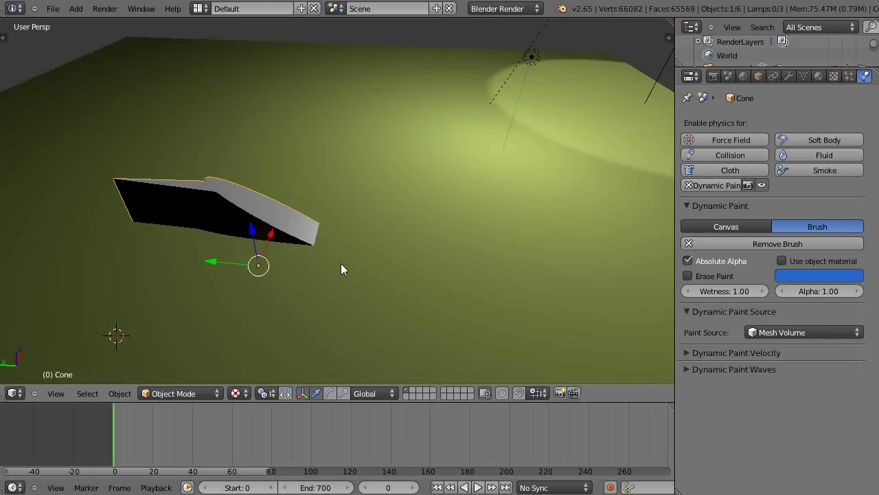
Step: Play the animation and move the narrowed cone back and forth along Y to carve a thin trench across the plane
mouse_move(342, 265)
middle_mouse_down()
mouse_move(338, 288)
mouse_move(314, 299)
mouse_move(336, 277)
mouse_move(349, 289)
mouse_move(337, 252)
middle_mouse_up()
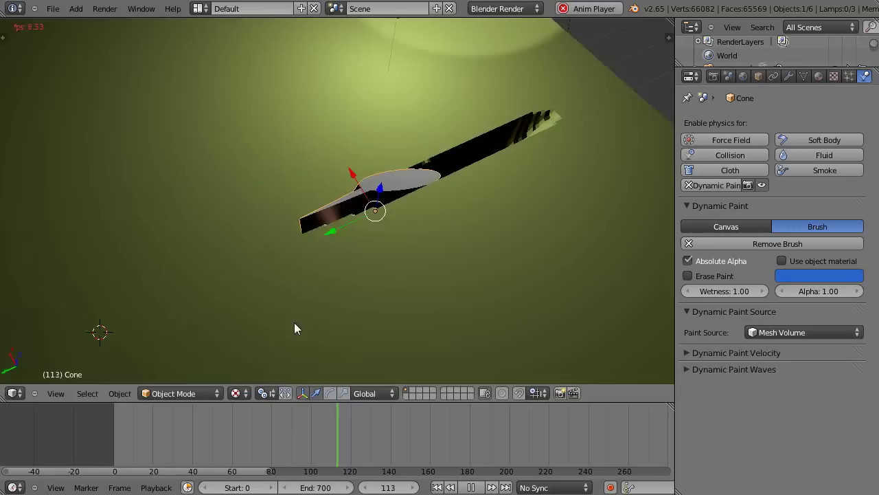
middle_click_drag(294, 322, 329, 327)
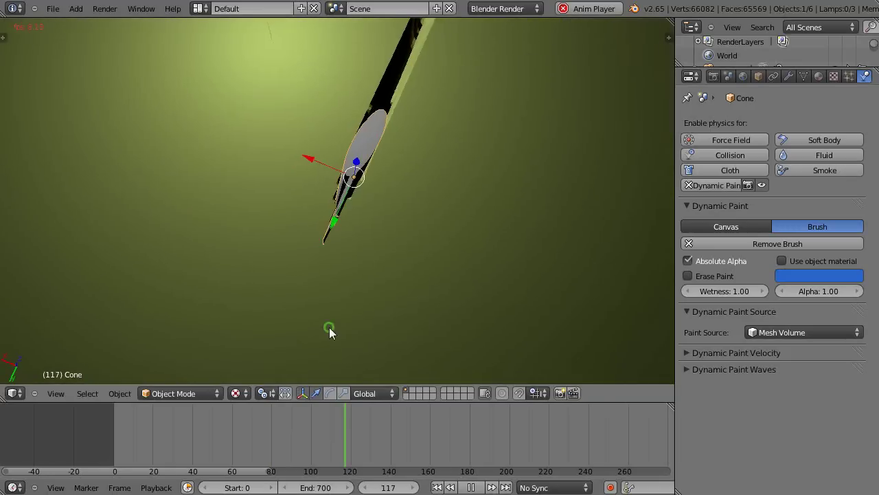
key("g")
key("y")
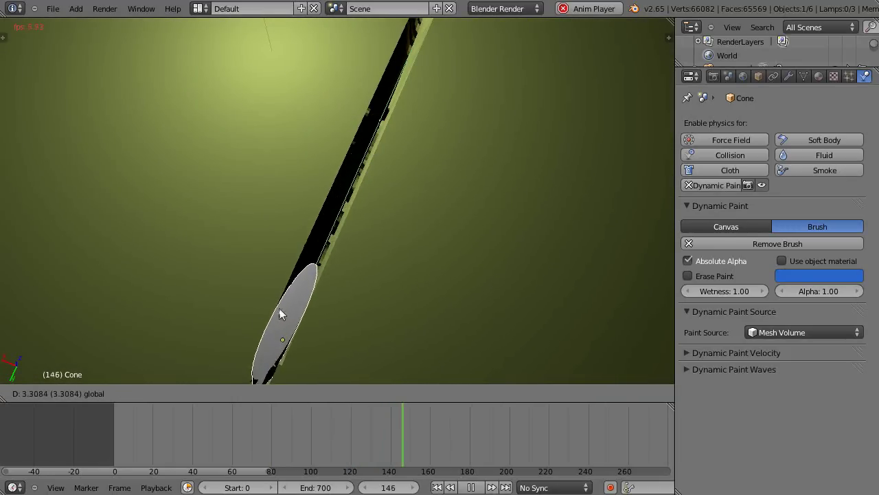
left_click(345, 199)
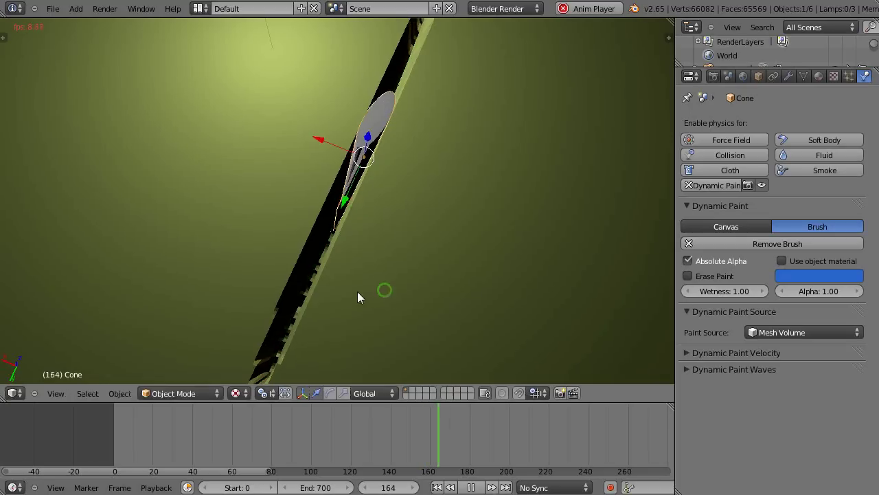
middle_click_drag(359, 296, 281, 283)
middle_click_drag(374, 277, 285, 291)
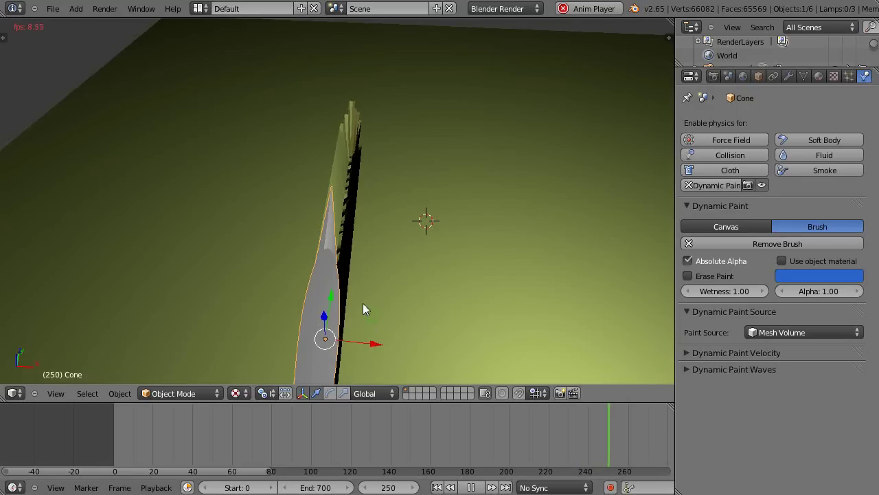
middle_click_drag(362, 303, 290, 281)
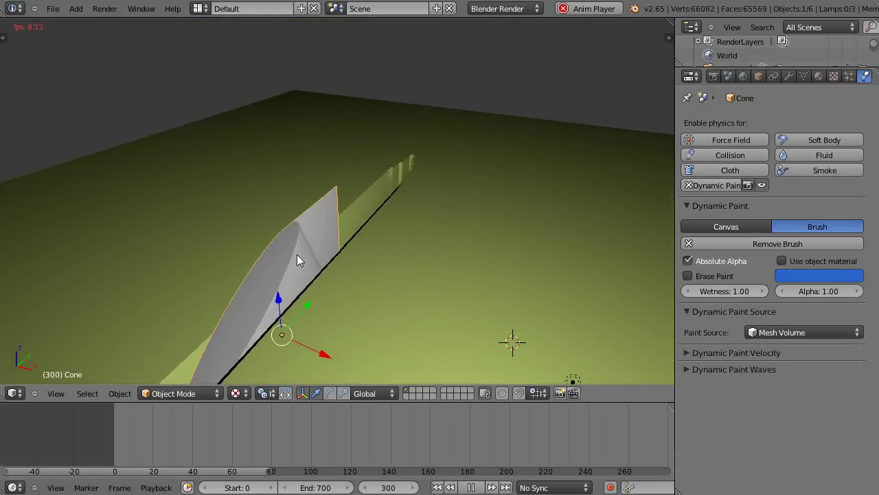
Step: Stop playback and give the cone a new material with a red diffuse colour and Z Transparency at alpha 0
left_click(818, 76)
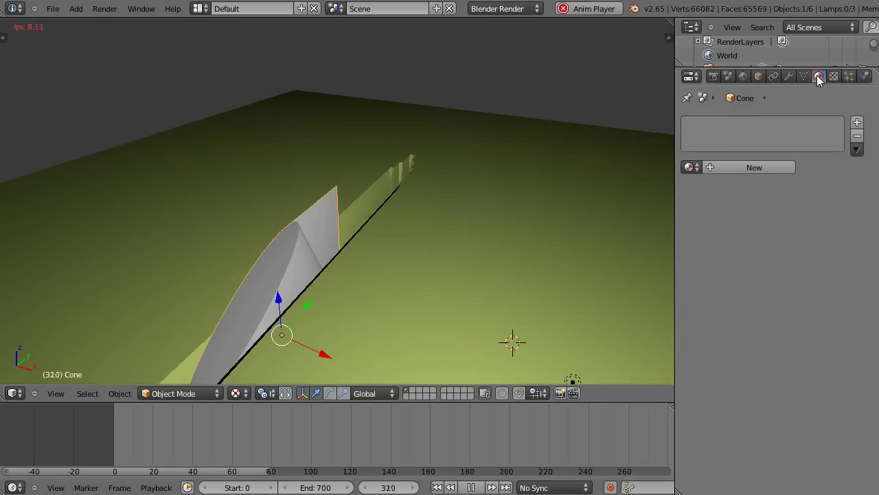
left_click(764, 168)
key("Escape")
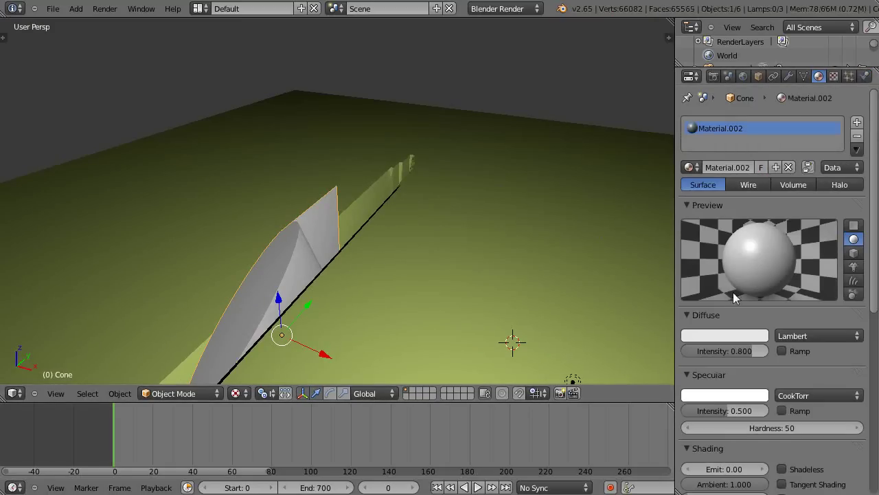
scroll(826, 317, "down", 10)
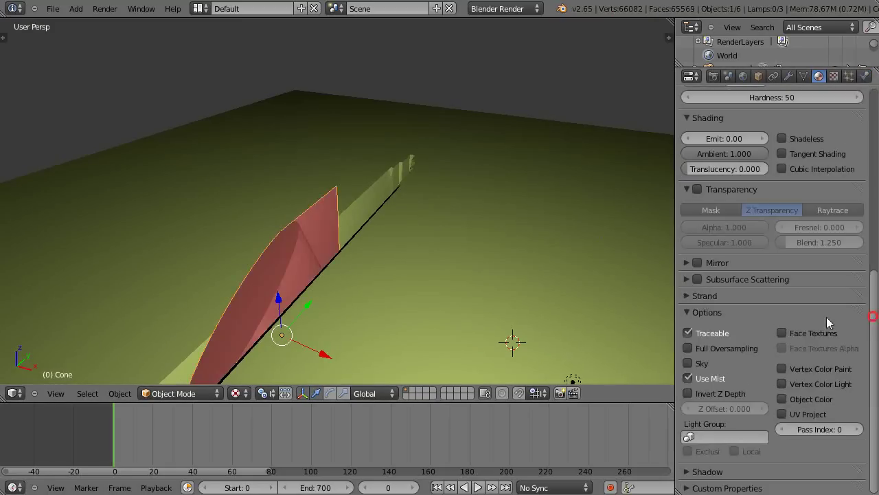
left_click(697, 189)
left_click_drag(747, 228, 544, 228)
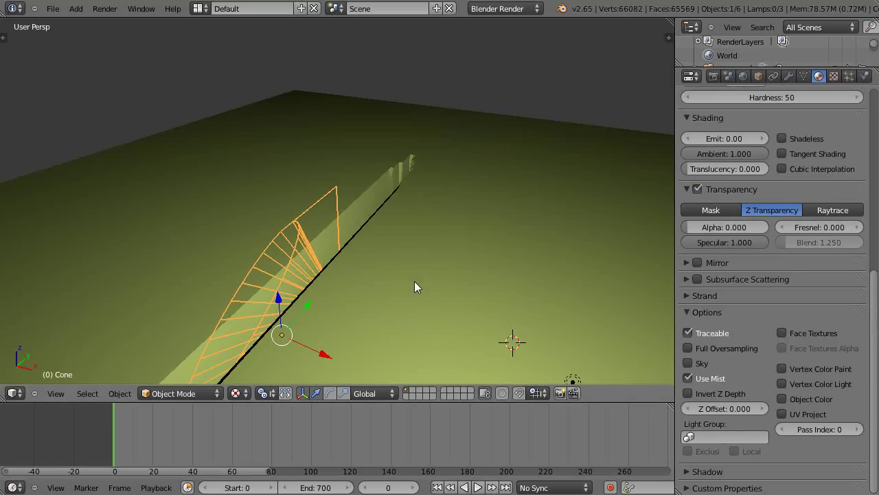
right_click(388, 289)
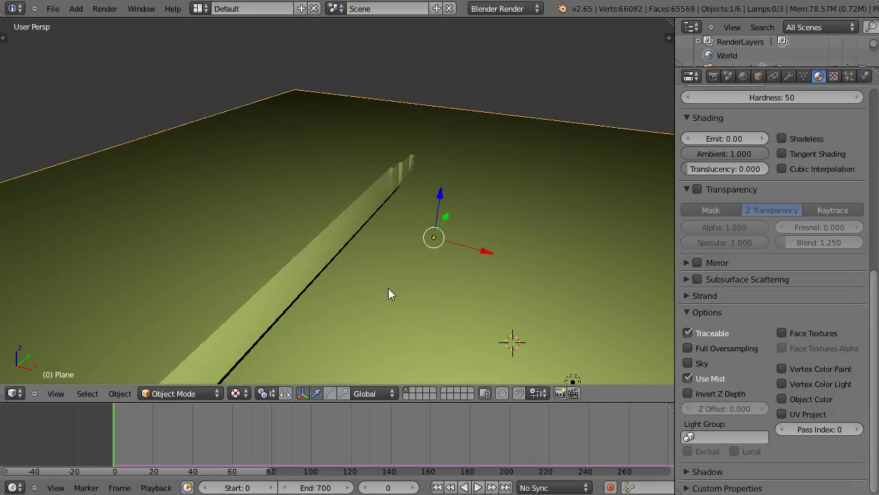
Step: Move the cone along X and Y onto untouched ground beside the trench and insert a Location keyframe at frame 0
right_click(273, 293)
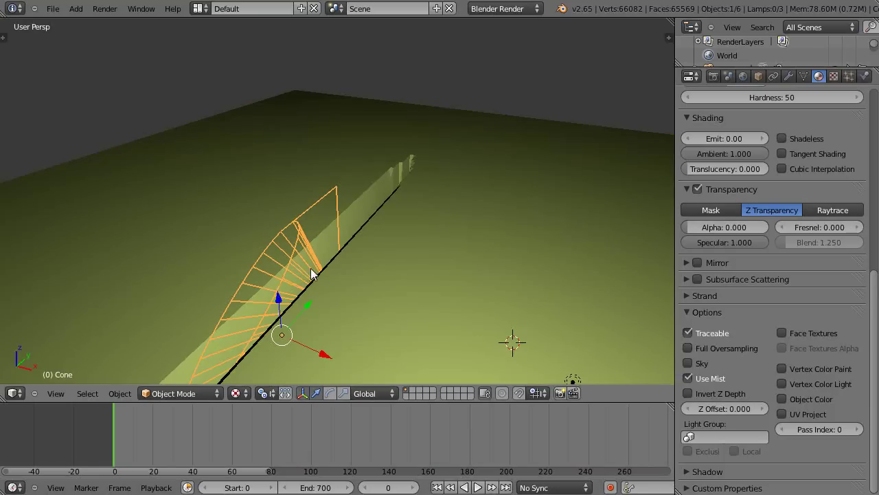
left_click_drag(320, 353, 200, 323)
left_click_drag(214, 256, 193, 274)
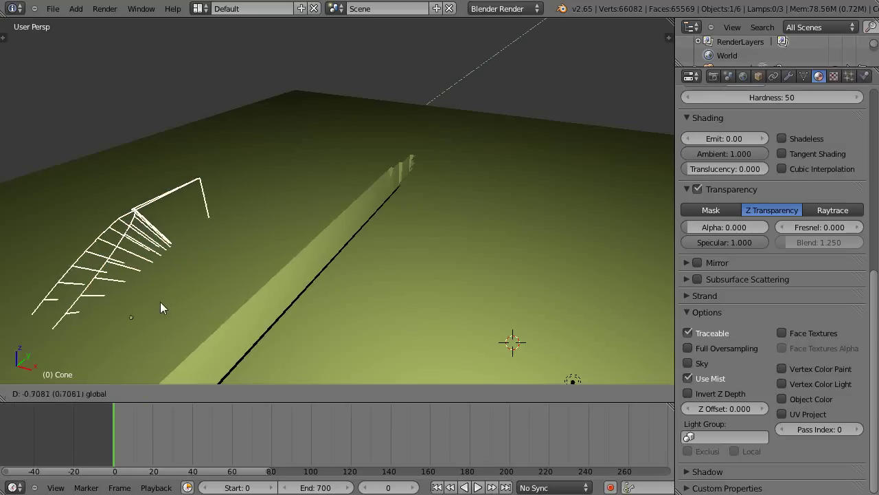
left_click(158, 304)
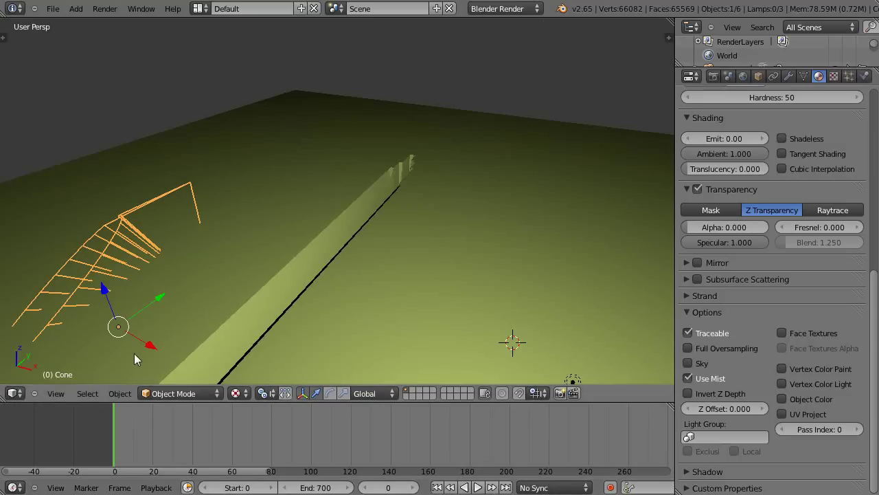
key("i")
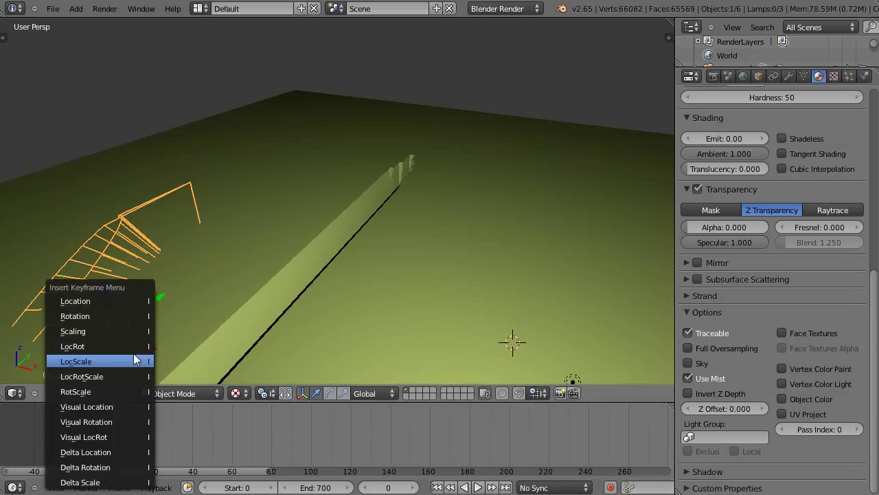
left_click(126, 301)
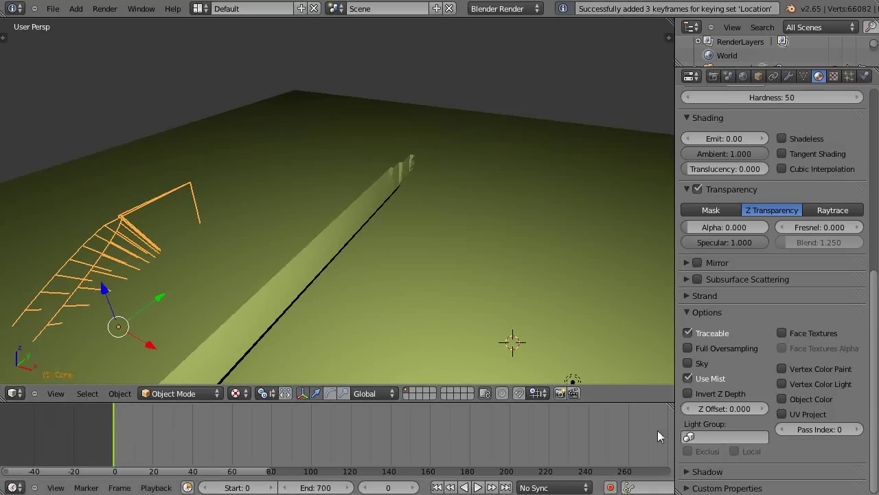
Step: Go to frame 227 and move the cone about 5 units along Y towards the far end of the plane
left_click(563, 446)
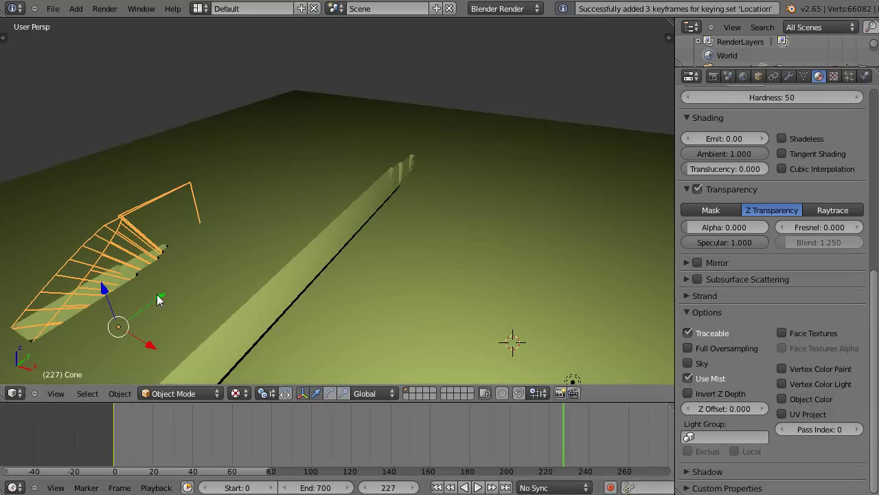
key("g")
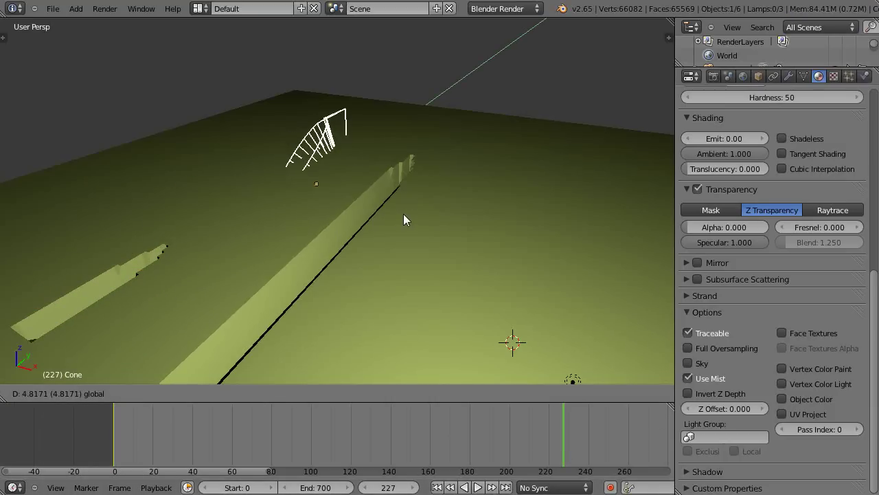
left_click(408, 211)
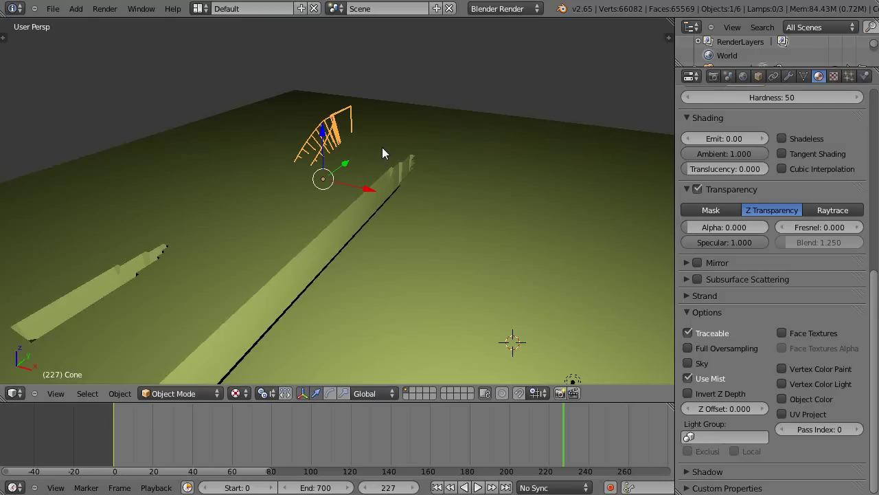
Step: Rotate the cone about -7.5 degrees around global Z and insert a LocRot keyframe at frame 227
key("r")
key("z")
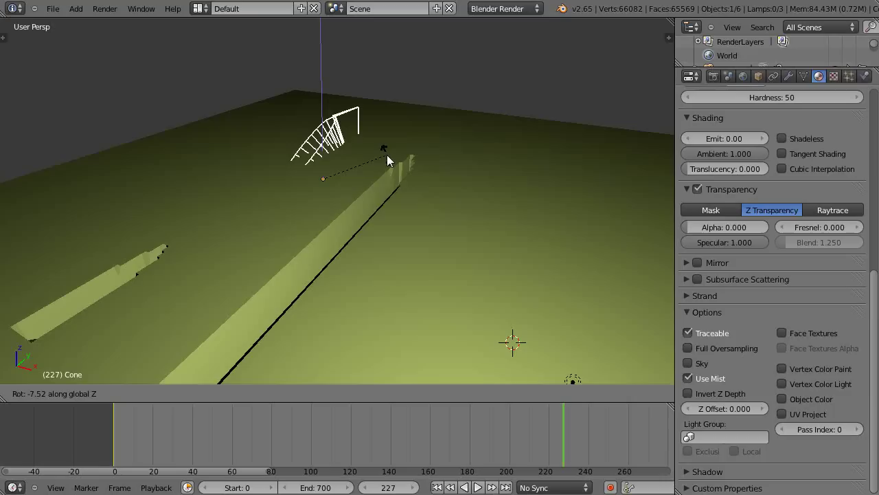
left_click(388, 160)
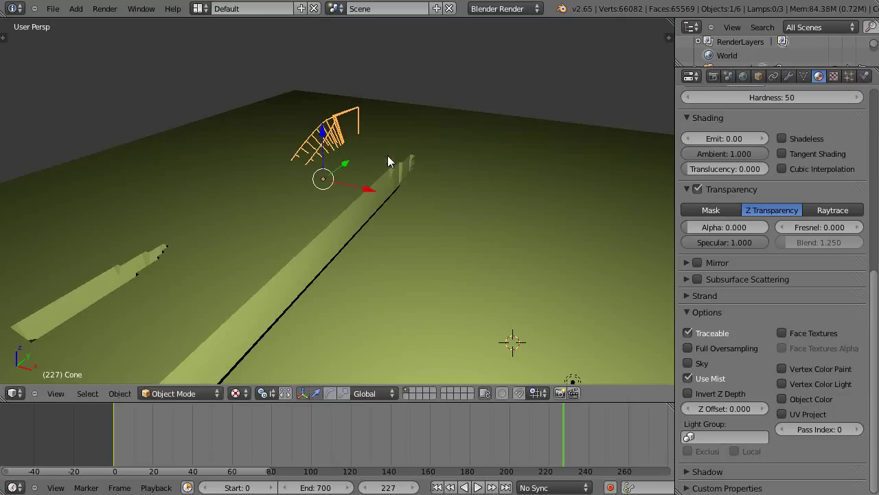
key("i")
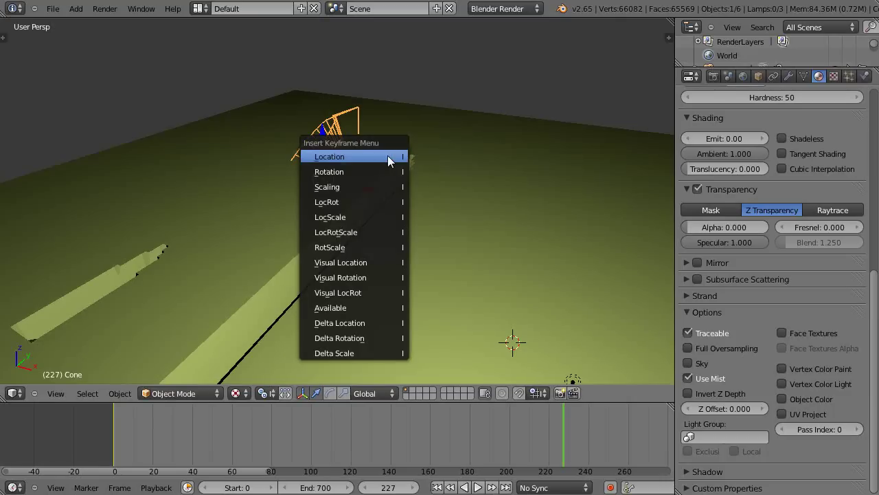
left_click(371, 201)
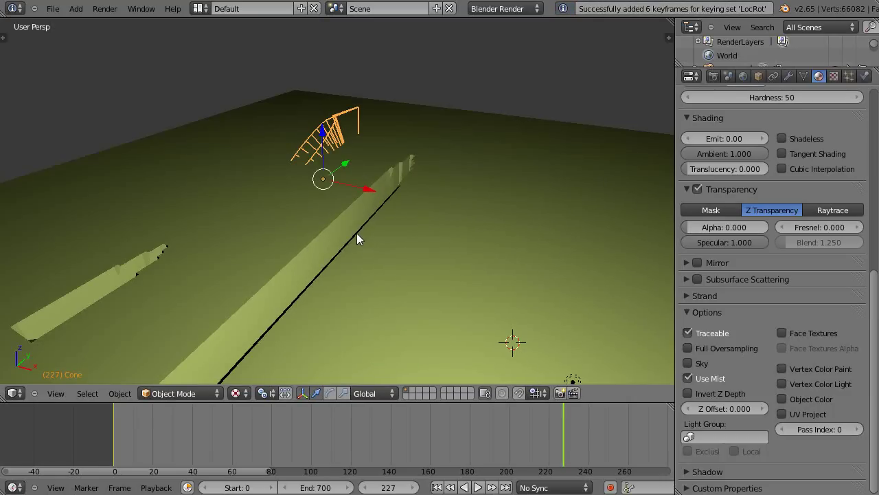
Step: Return to frame 0, rotate the cone counter-clockwise around global Z, and insert a LocRot keyframe
key("shift+Left")
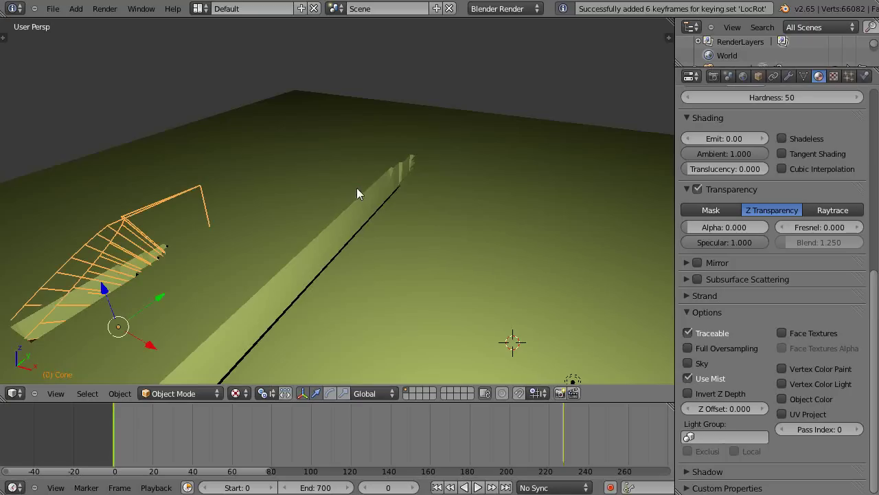
key("r")
key("z")
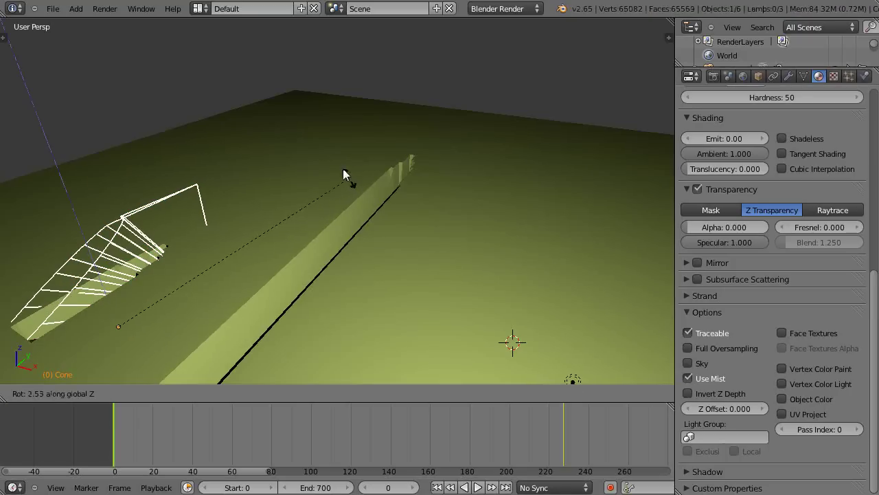
left_click(302, 124)
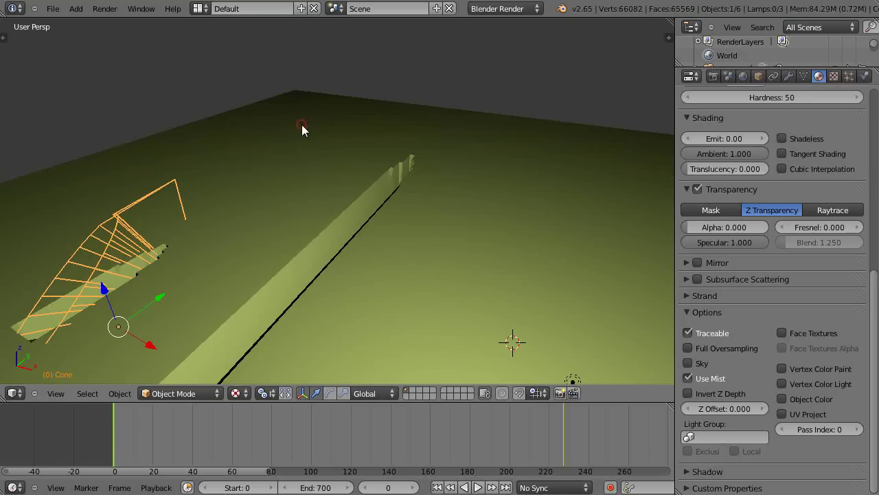
key("i")
left_click(303, 126)
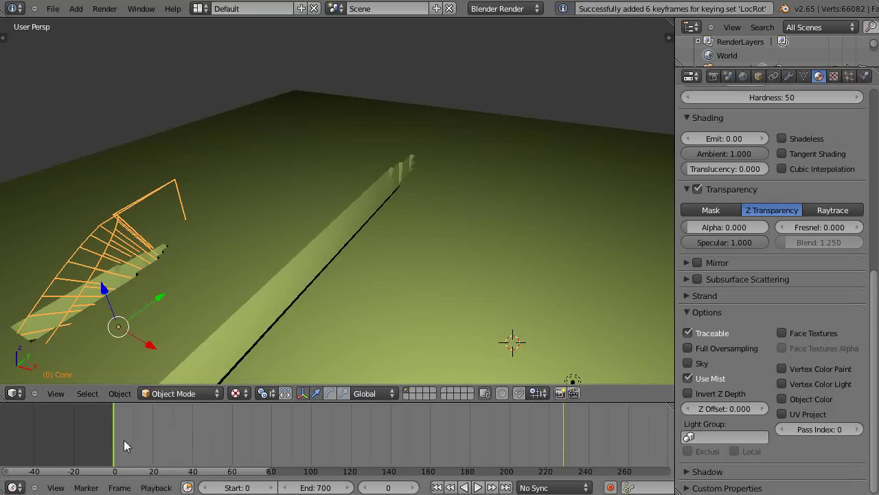
Step: Play the keyframed animation from frame 0 and select the ground plane to watch the invisible cone carve its trench
key("alt+a")
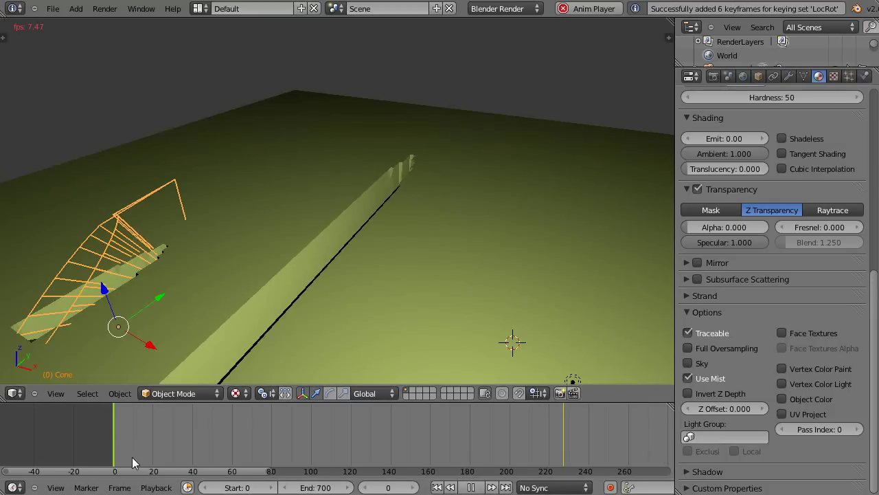
right_click(412, 330)
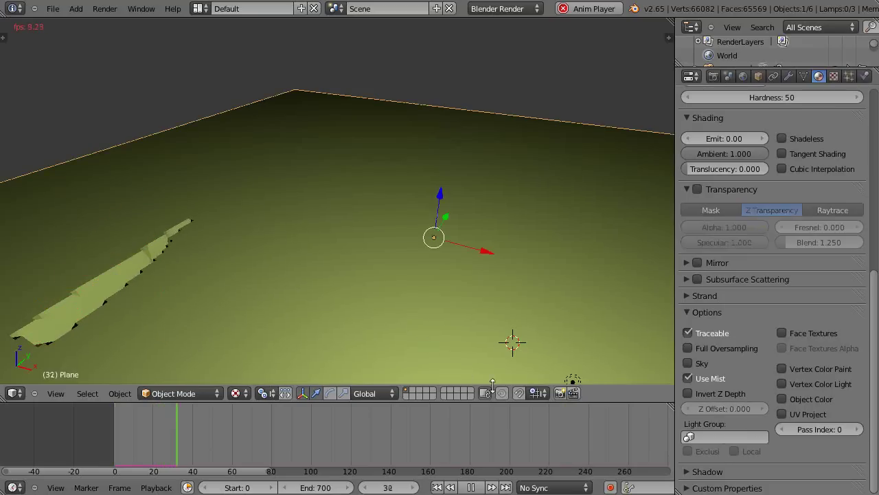